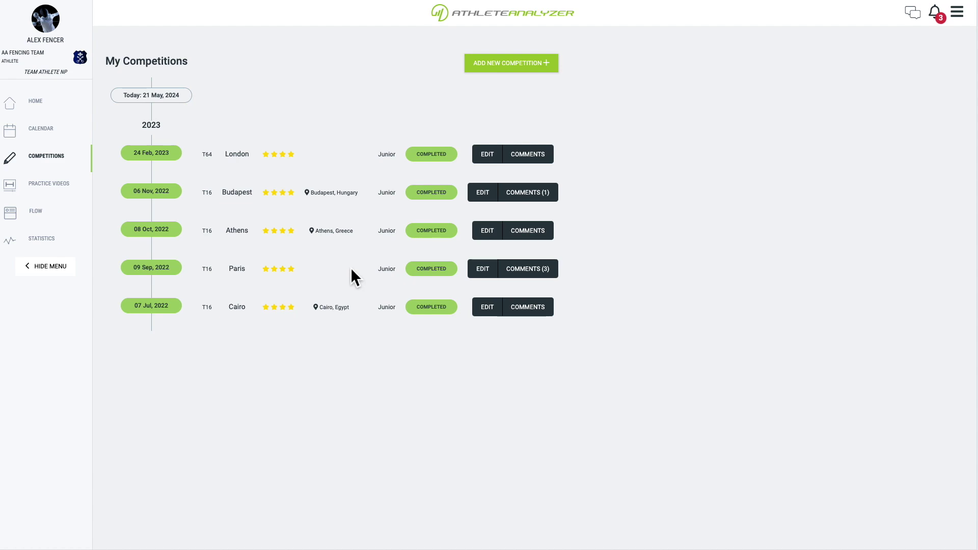
Add a new competition named 'Berlin GP' and pick 11 May as its date
{"action": "left_click", "coordinate": [500, 68]}
{"action": "type", "text": "Berlin GP"}
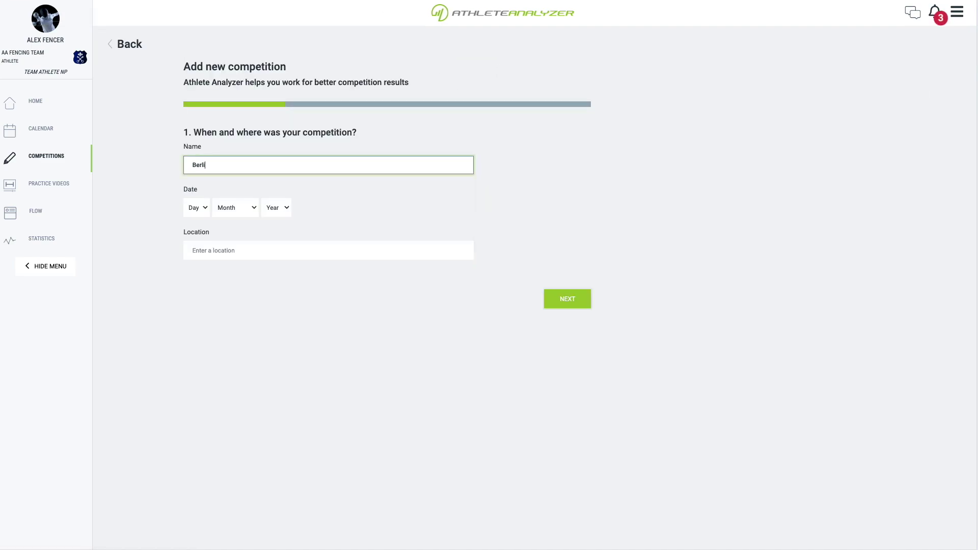
{"action": "left_click", "coordinate": [196, 207]}
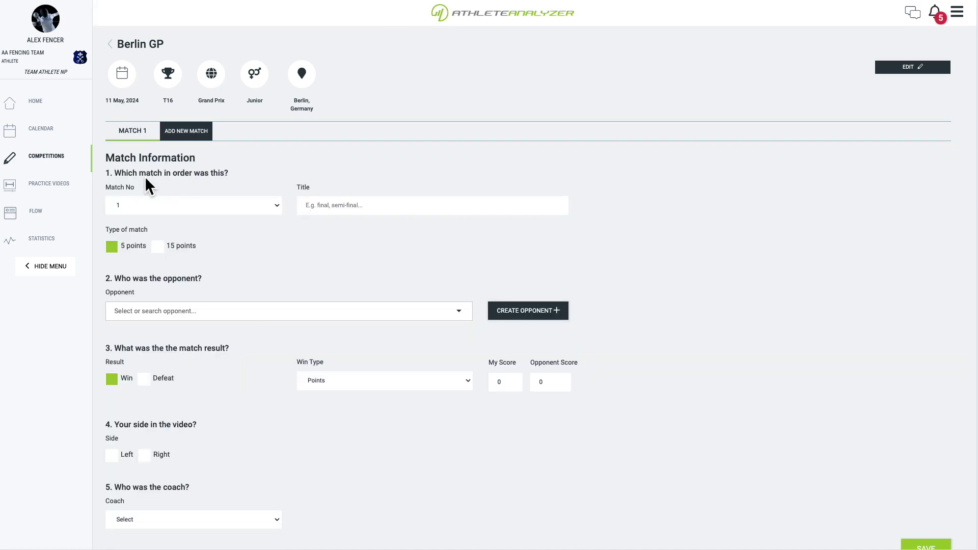
Choose the match opponent and record the result as a Defeat
{"action": "scroll", "coordinate": [146, 180], "scroll_direction": "down", "scroll_amount": 2}
{"action": "scroll", "coordinate": [147, 184], "scroll_direction": "down", "scroll_amount": 2}
{"action": "left_click", "coordinate": [160, 169]}
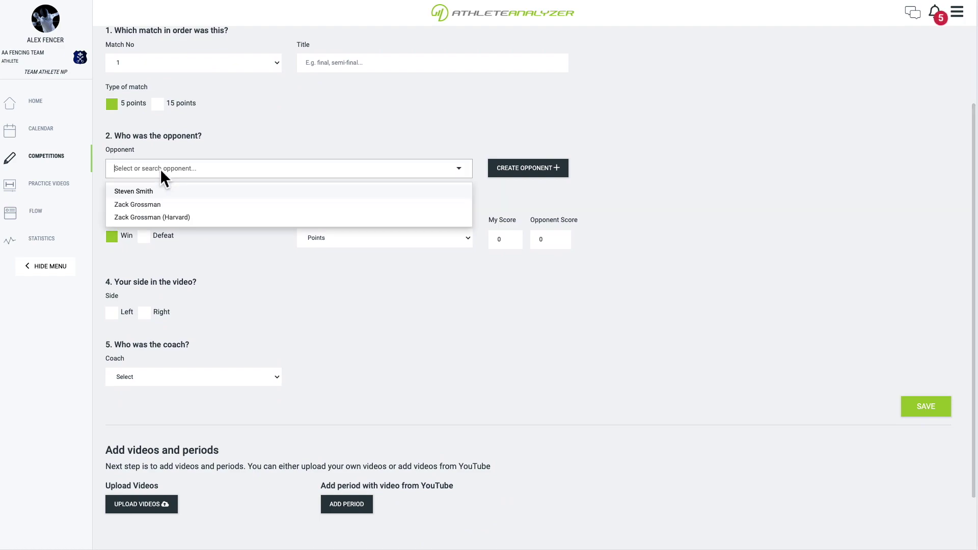
{"action": "left_click", "coordinate": [150, 205]}
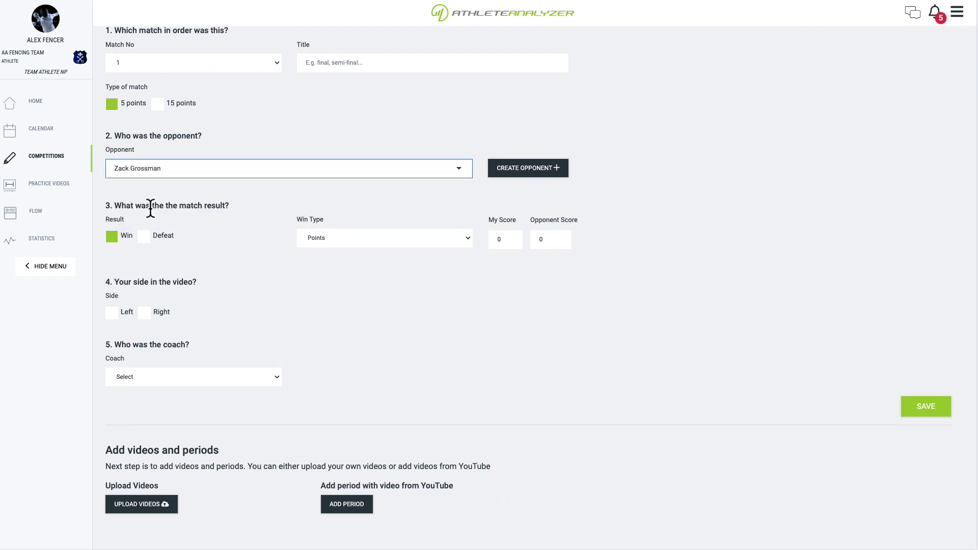
{"action": "left_click", "coordinate": [144, 237]}
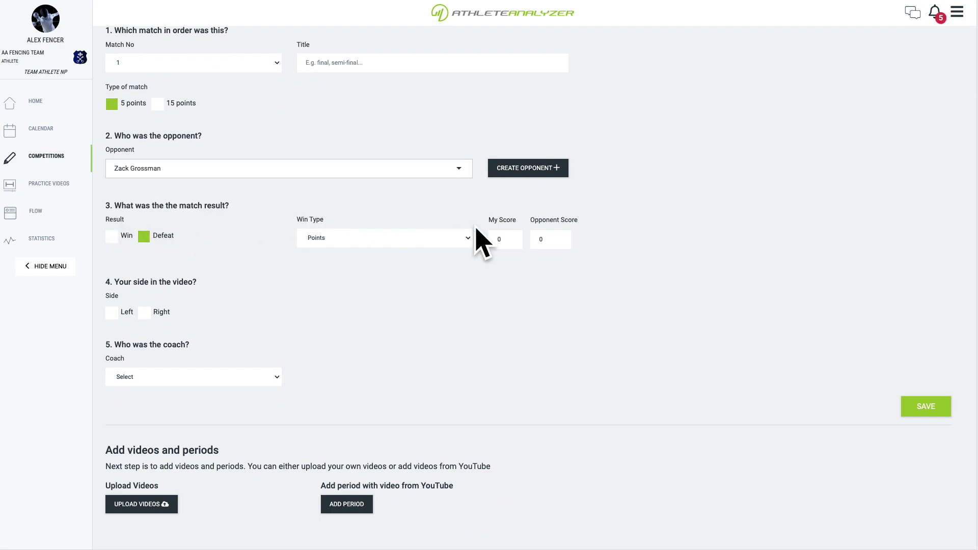
Set the score to 3 for me and 5 for the opponent, with my side Left
{"action": "left_click", "coordinate": [510, 237]}
{"action": "left_click", "coordinate": [509, 237]}
{"action": "left_click", "coordinate": [509, 237]}
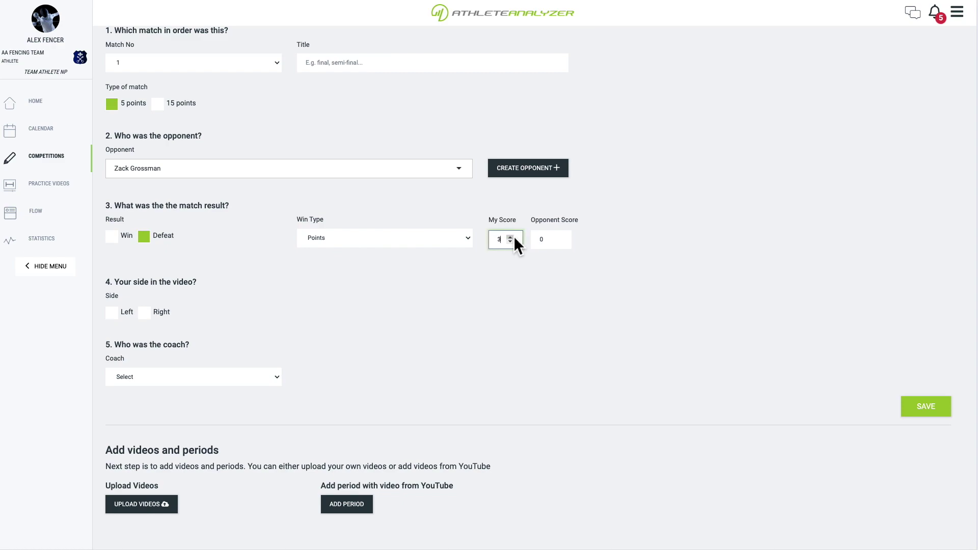
{"action": "left_click", "coordinate": [559, 237]}
{"action": "left_click", "coordinate": [559, 238]}
{"action": "left_click", "coordinate": [559, 237]}
{"action": "left_click", "coordinate": [559, 238]}
{"action": "left_click", "coordinate": [559, 237]}
{"action": "left_click", "coordinate": [117, 313]}
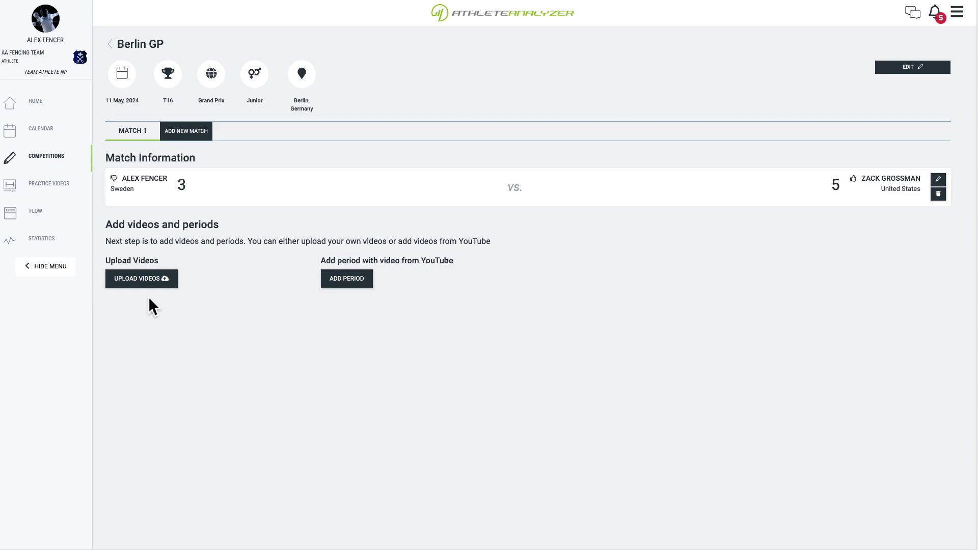
Upload 'match 1 - Period 1.mp4' as the Period 1 video, then pause playback
{"action": "left_click", "coordinate": [147, 280]}
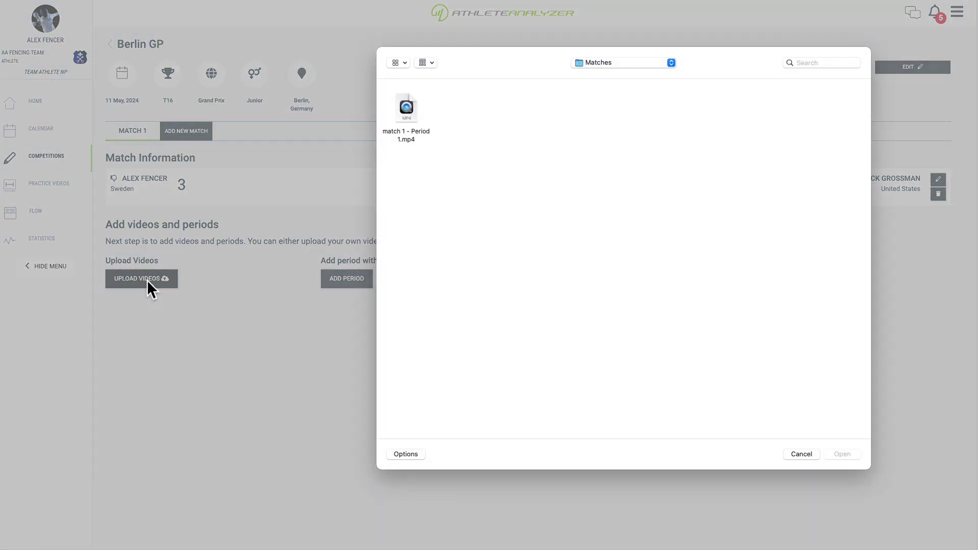
{"action": "left_click", "coordinate": [429, 132]}
{"action": "left_click", "coordinate": [842, 454]}
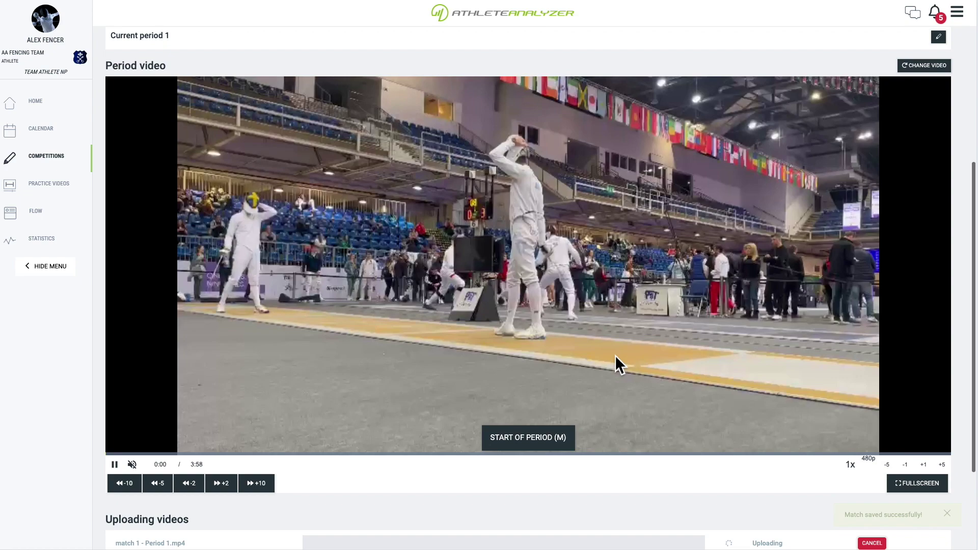
{"action": "left_click", "coordinate": [114, 464]}
Tag the Start of period, then pause at 2:30 and begin an Offensive tag
{"action": "left_click", "coordinate": [115, 465]}
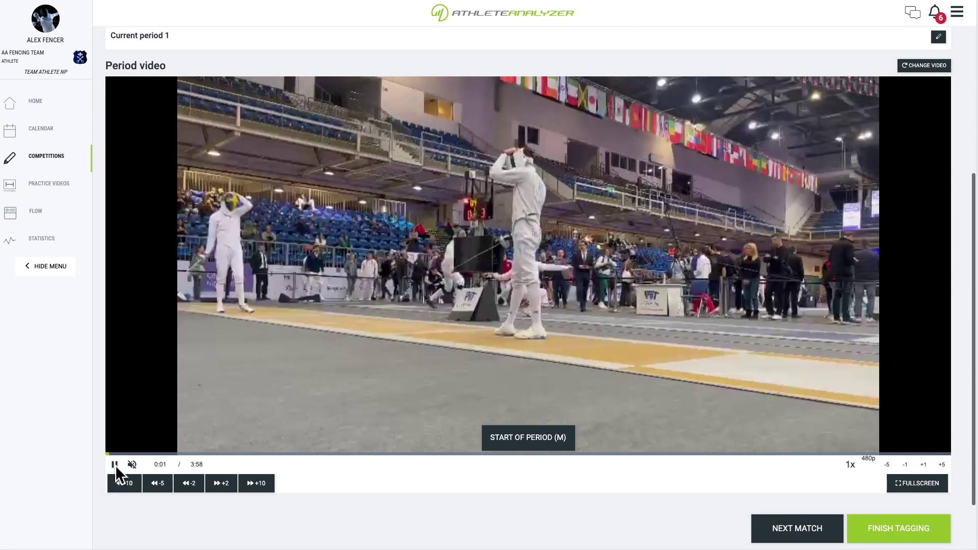
{"action": "left_click", "coordinate": [539, 437]}
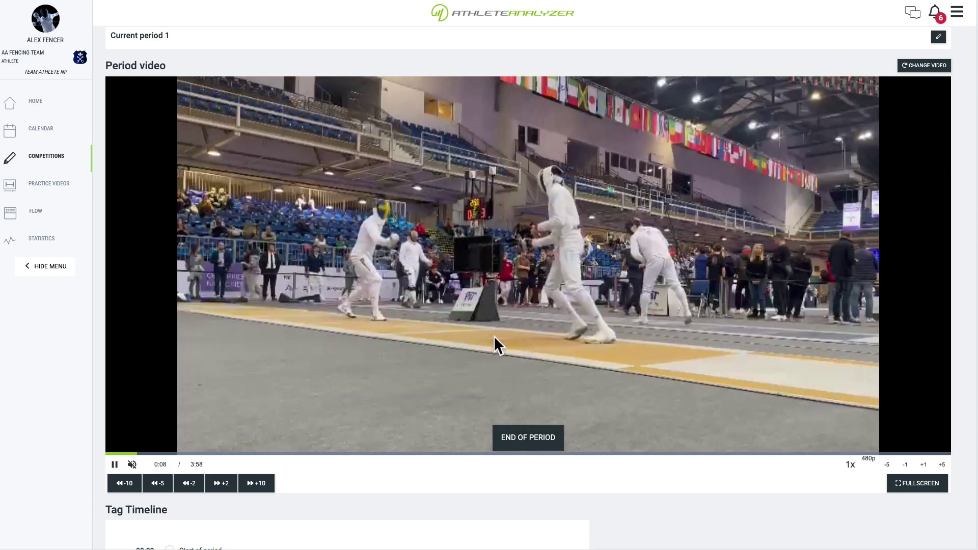
{"action": "left_click", "coordinate": [500, 304]}
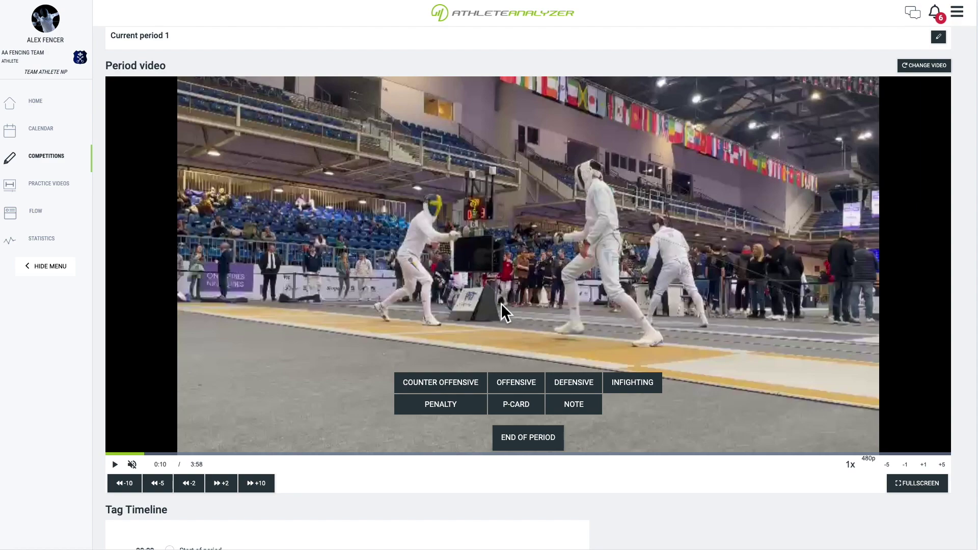
{"action": "left_click", "coordinate": [535, 350]}
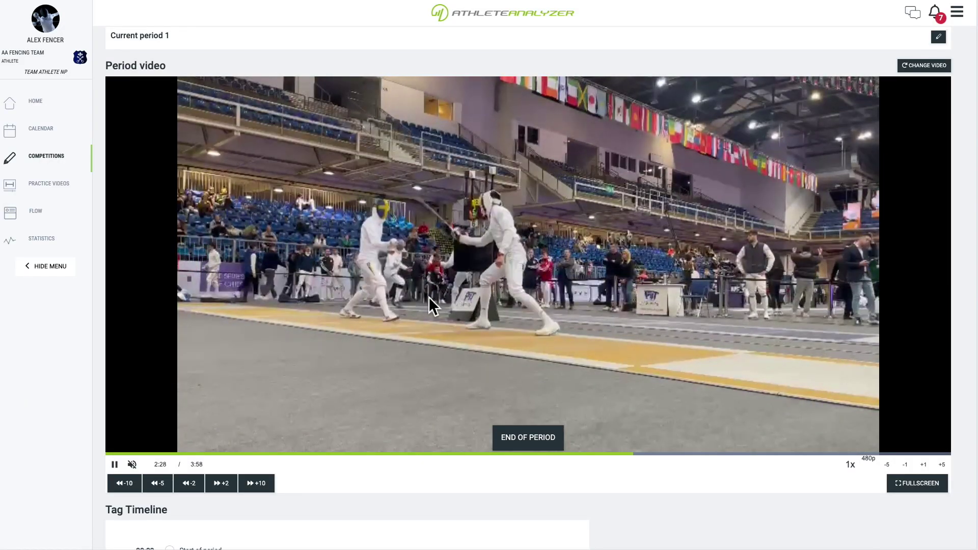
{"action": "left_click", "coordinate": [429, 297]}
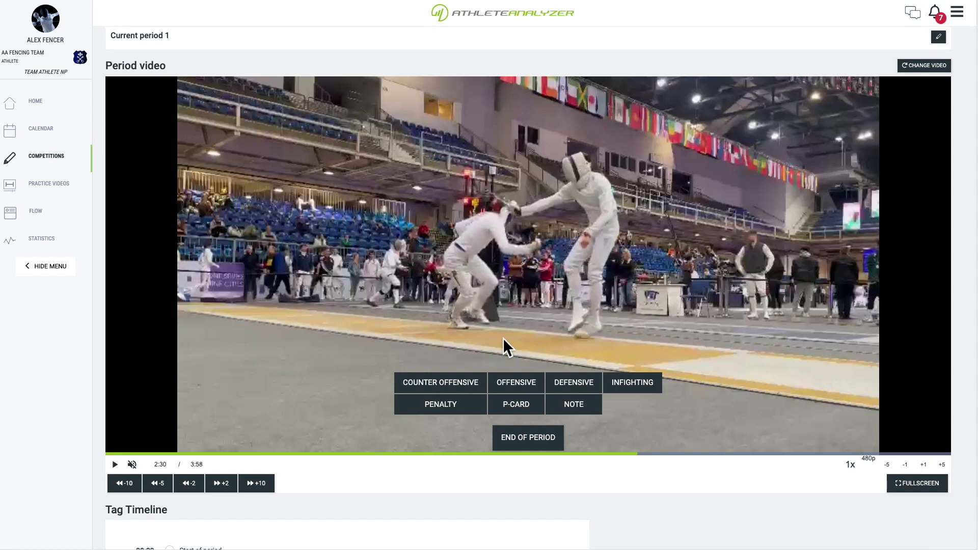
{"action": "left_click", "coordinate": [516, 382]}
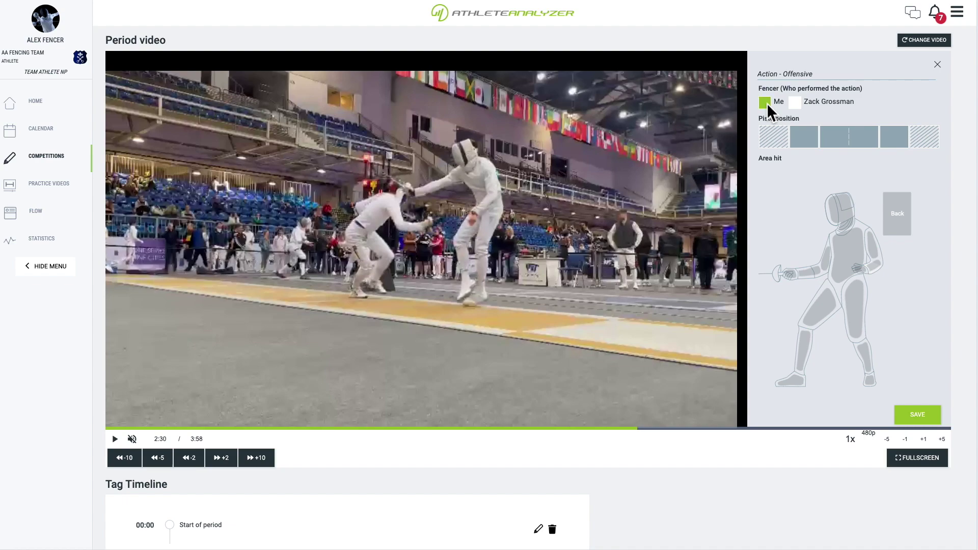
Save the Offensive tag with Opponent's zone position and a torso hit, then pause the video
{"action": "left_click", "coordinate": [886, 135]}
{"action": "left_click", "coordinate": [856, 256]}
{"action": "left_click", "coordinate": [916, 414]}
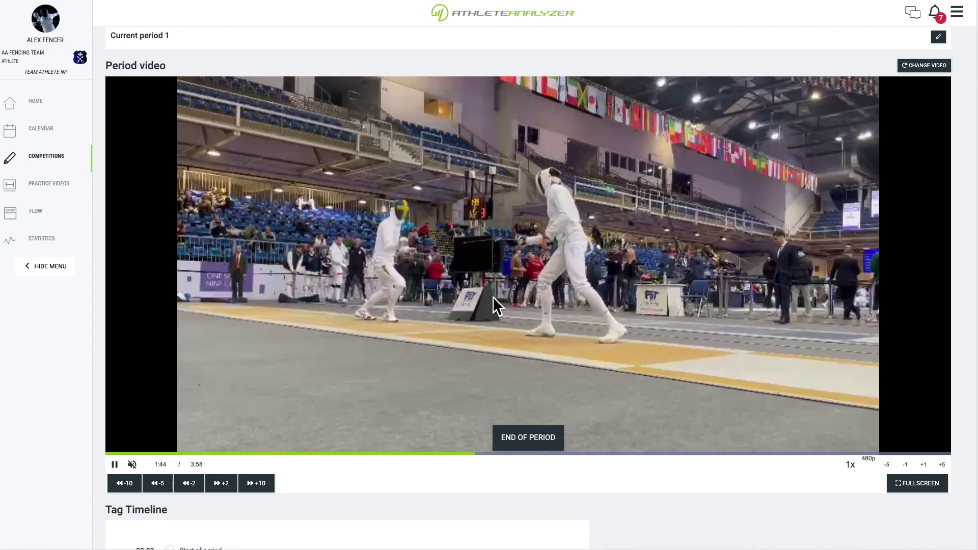
{"action": "left_click", "coordinate": [493, 296]}
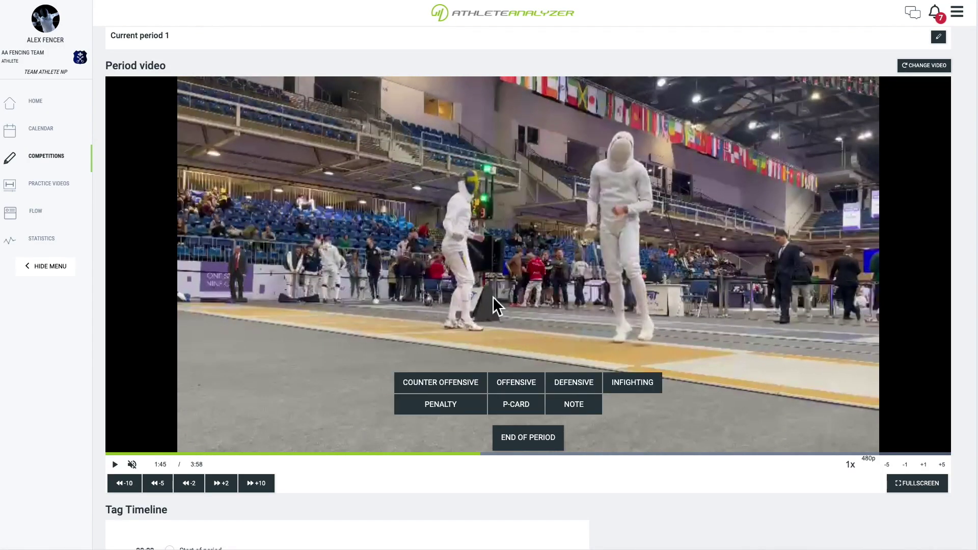
Begin a Defensive tag and fine-tune the video position six frames back, eight forward
{"action": "left_click", "coordinate": [568, 384]}
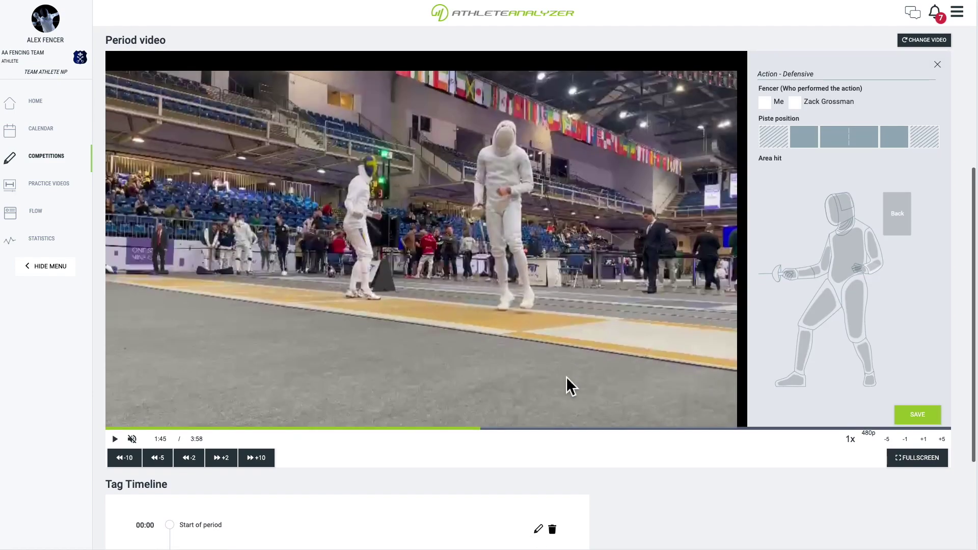
{"action": "left_click", "coordinate": [887, 440]}
{"action": "left_click", "coordinate": [886, 440]}
{"action": "left_click", "coordinate": [886, 440]}
{"action": "left_click", "coordinate": [887, 439]}
{"action": "left_click", "coordinate": [887, 439]}
{"action": "left_click", "coordinate": [887, 439]}
{"action": "left_click", "coordinate": [924, 439]}
{"action": "left_click", "coordinate": [924, 439]}
{"action": "left_click", "coordinate": [924, 439]}
{"action": "left_click", "coordinate": [923, 439]}
{"action": "left_click", "coordinate": [924, 439]}
{"action": "left_click", "coordinate": [924, 439]}
{"action": "left_click", "coordinate": [924, 439]}
{"action": "left_click", "coordinate": [924, 439]}
{"action": "left_click", "coordinate": [924, 439]}
{"action": "left_click", "coordinate": [924, 439]}
{"action": "left_click", "coordinate": [924, 439]}
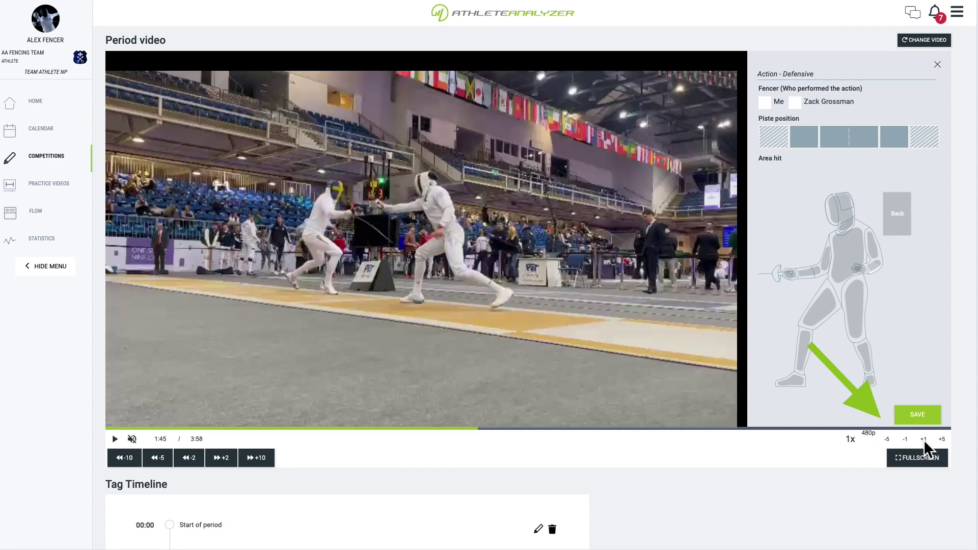
Save the Defensive tag by the opponent from The box with an arm hit, then pause
{"action": "left_click", "coordinate": [795, 104]}
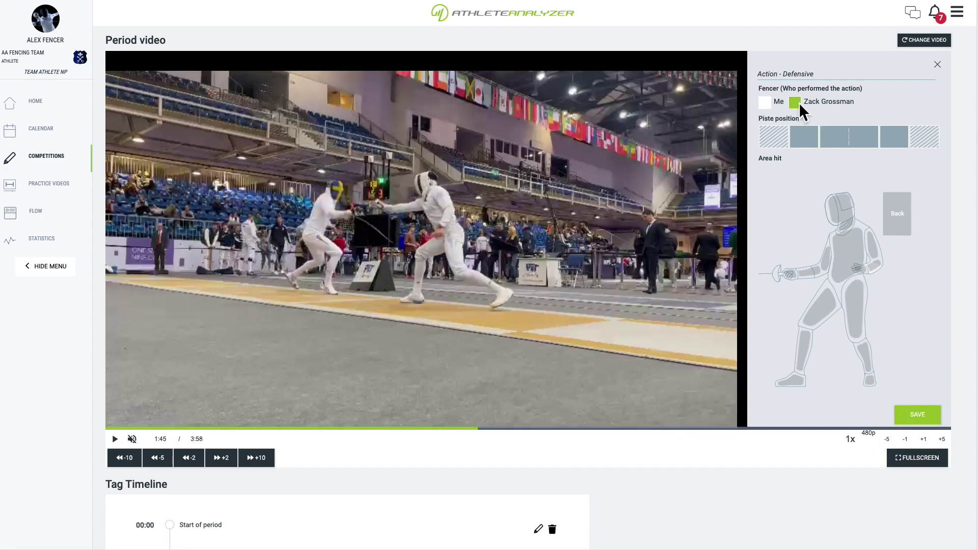
{"action": "left_click", "coordinate": [831, 136]}
{"action": "left_click", "coordinate": [830, 137]}
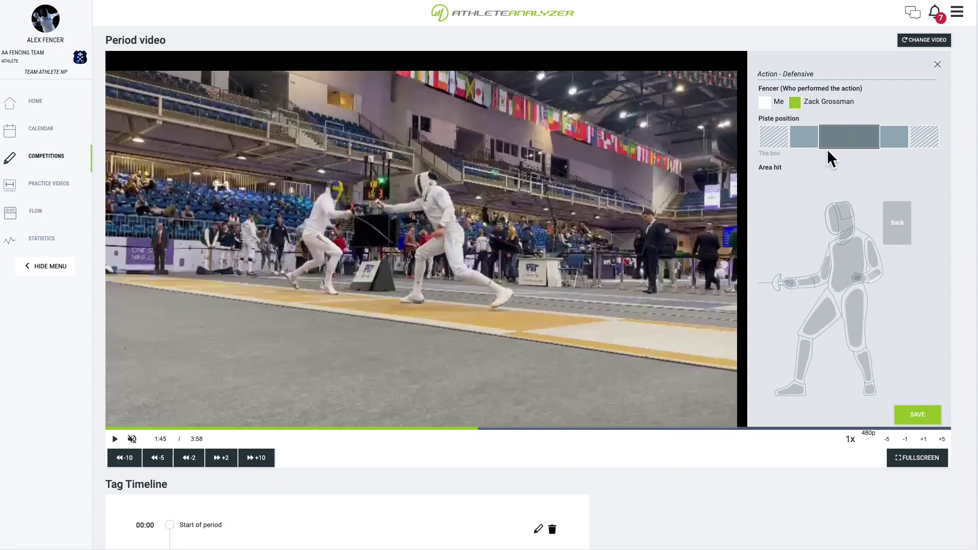
{"action": "left_click", "coordinate": [802, 284]}
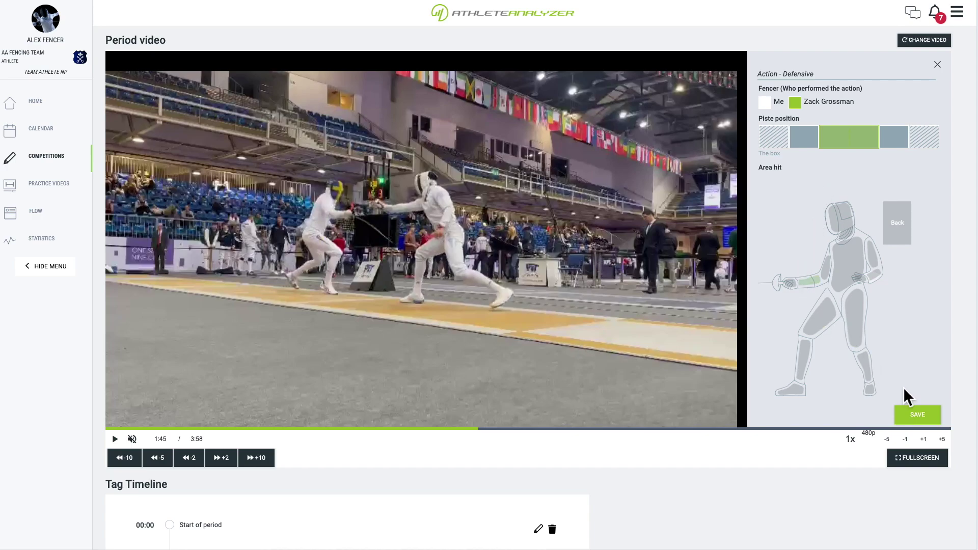
{"action": "left_click", "coordinate": [916, 414]}
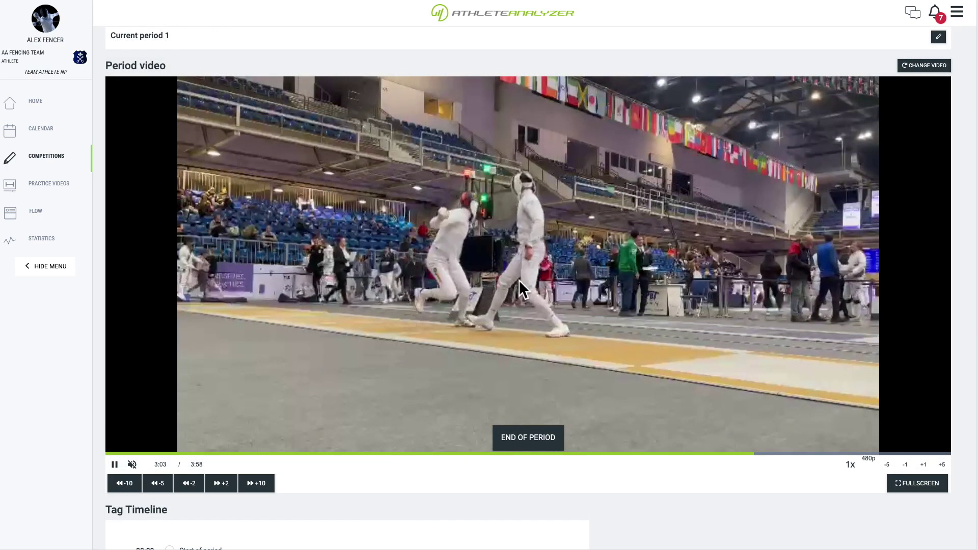
{"action": "left_click", "coordinate": [519, 280]}
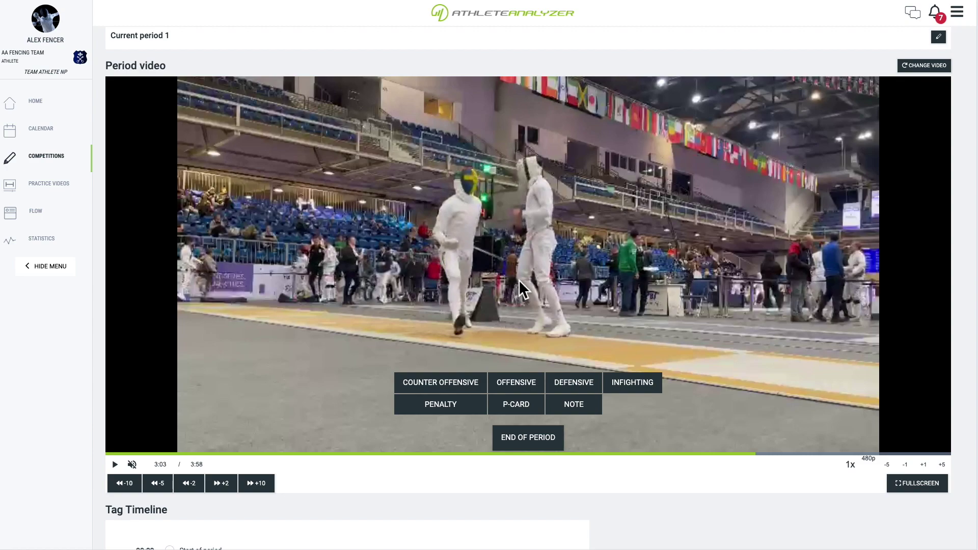
Step the video back slightly and save an Offensive tag by me from The box
{"action": "left_click", "coordinate": [523, 383]}
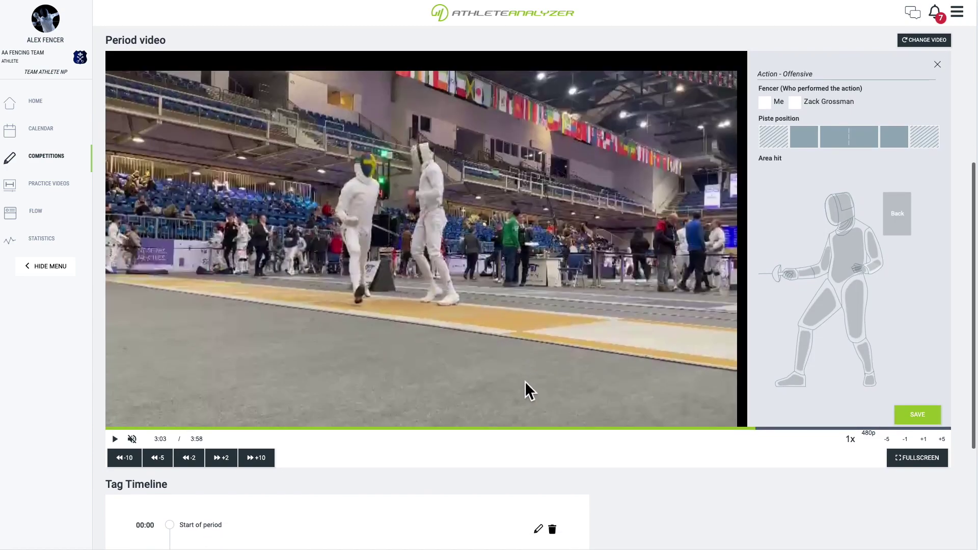
{"action": "left_click", "coordinate": [889, 439]}
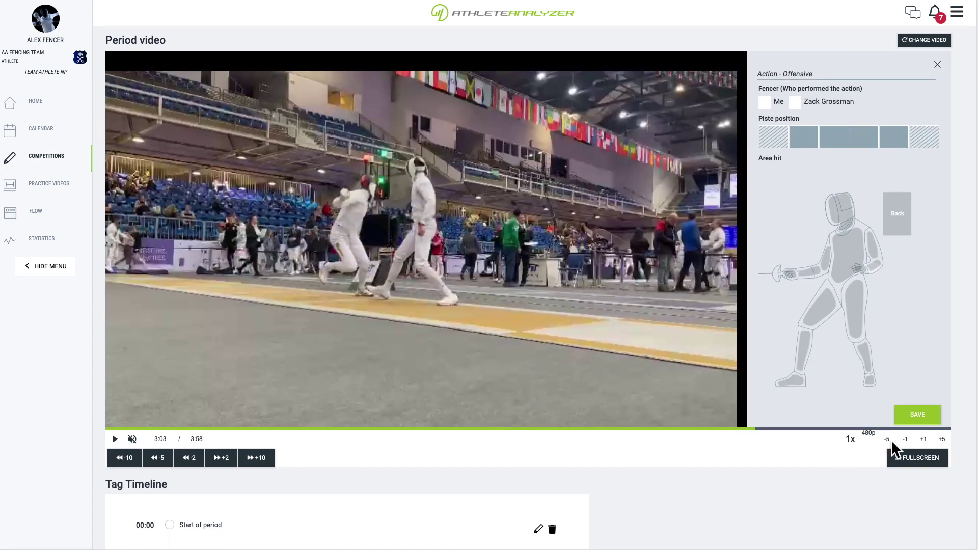
{"action": "left_click", "coordinate": [905, 439]}
{"action": "left_click", "coordinate": [905, 439]}
{"action": "left_click", "coordinate": [905, 439]}
{"action": "left_click", "coordinate": [905, 439]}
{"action": "left_click", "coordinate": [905, 440]}
{"action": "left_click", "coordinate": [905, 439]}
{"action": "left_click", "coordinate": [905, 439]}
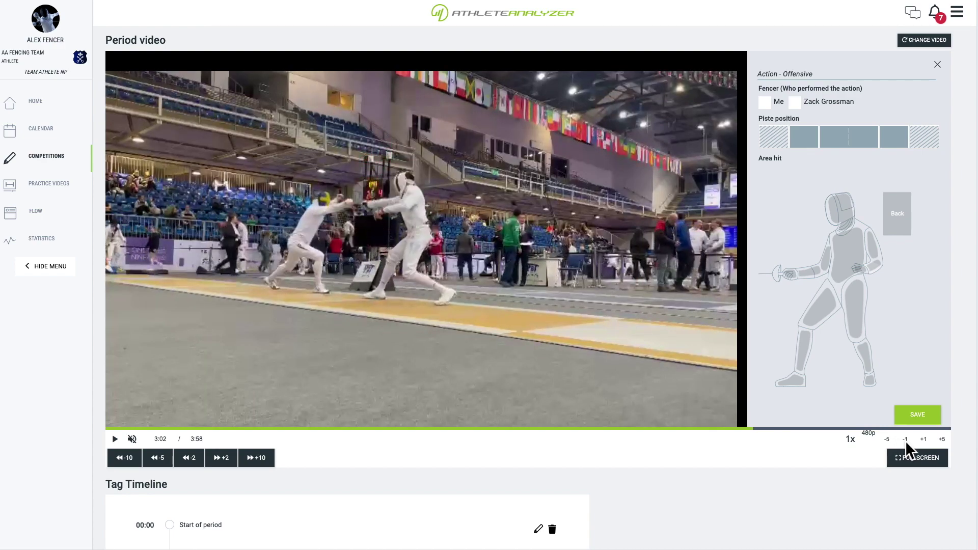
{"action": "left_click", "coordinate": [765, 103]}
{"action": "left_click", "coordinate": [849, 138]}
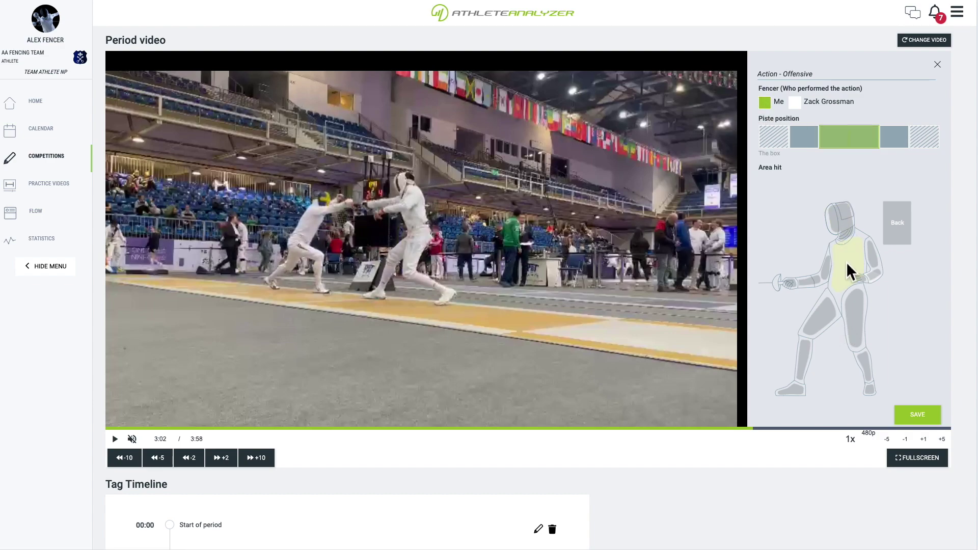
{"action": "left_click", "coordinate": [919, 415]}
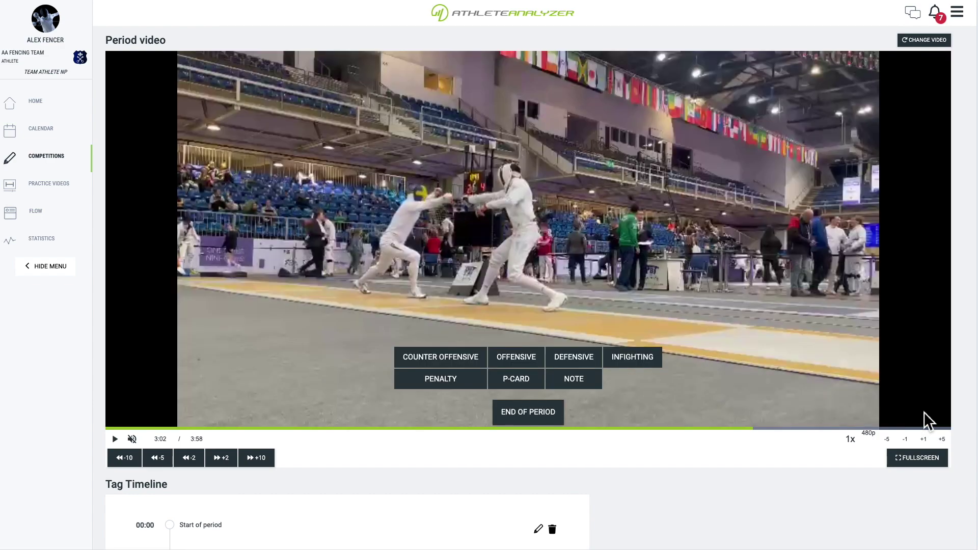
Start a Defensive tag by the opponent from The box, then mark End of period
{"action": "left_click", "coordinate": [573, 357]}
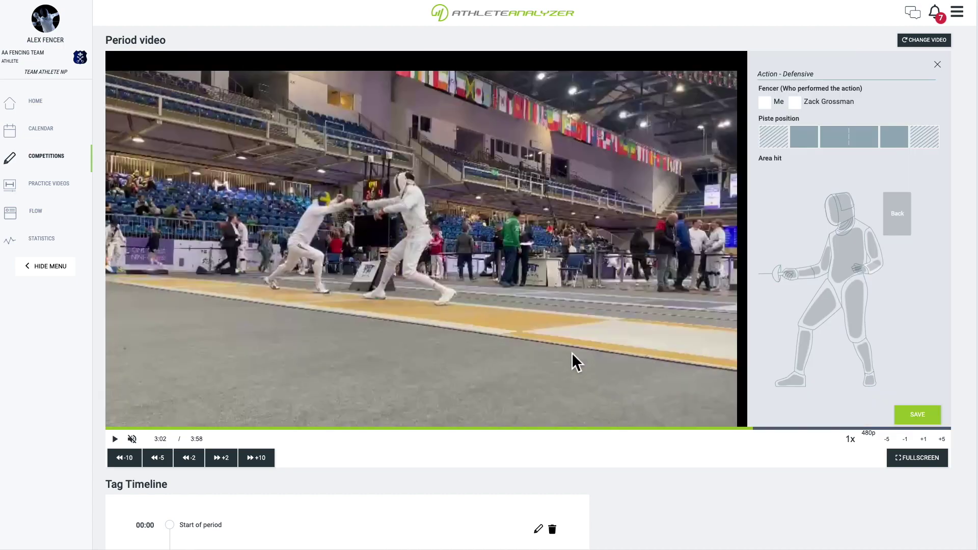
{"action": "left_click", "coordinate": [794, 104]}
{"action": "left_click", "coordinate": [827, 139]}
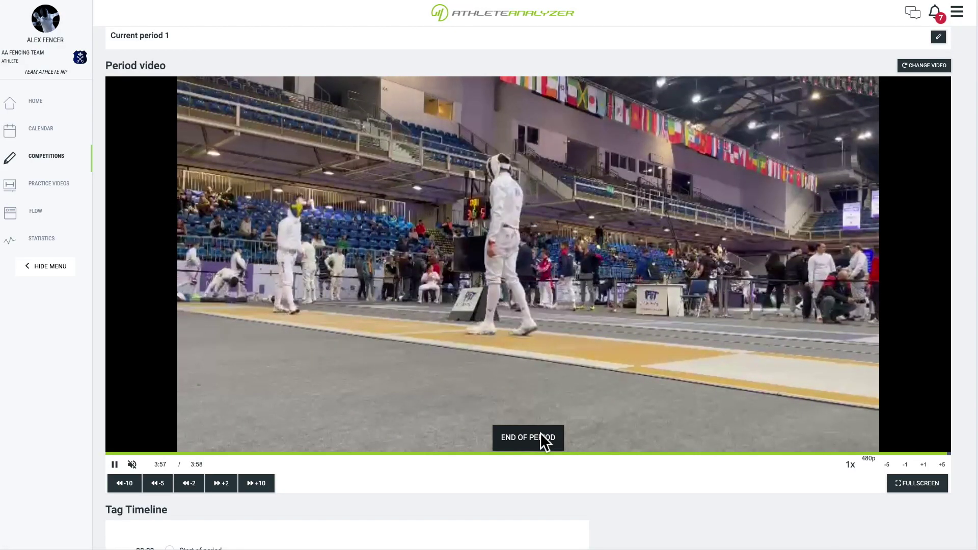
{"action": "left_click", "coordinate": [540, 436]}
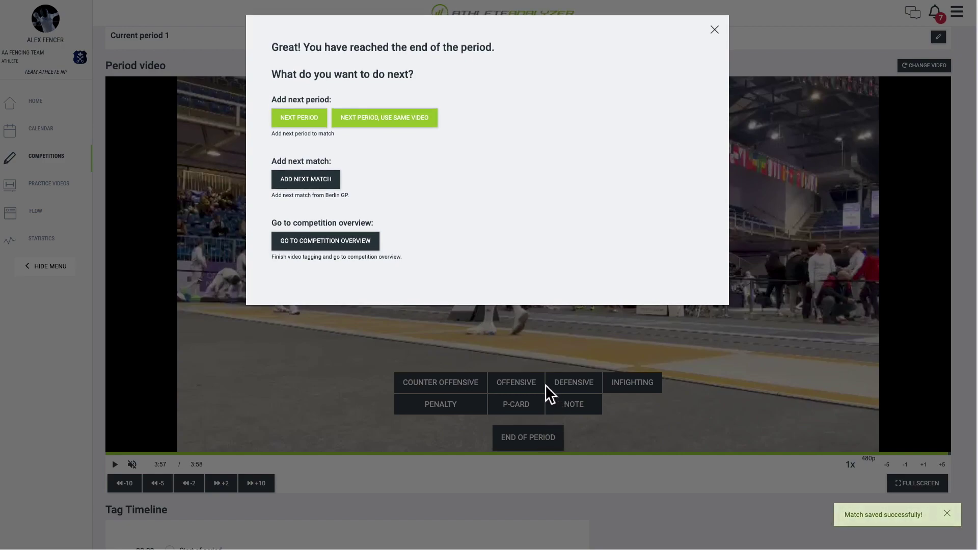
Dismiss the end-of-period choices and scroll down the page
{"action": "left_click", "coordinate": [719, 32]}
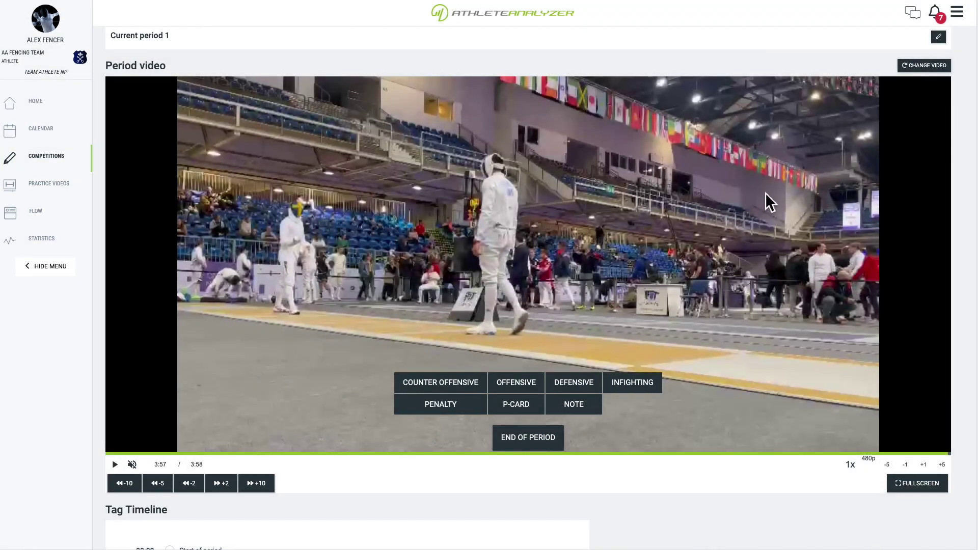
{"action": "scroll", "coordinate": [768, 231], "scroll_direction": "down", "scroll_amount": 3}
{"action": "scroll", "coordinate": [764, 239], "scroll_direction": "down", "scroll_amount": 2}
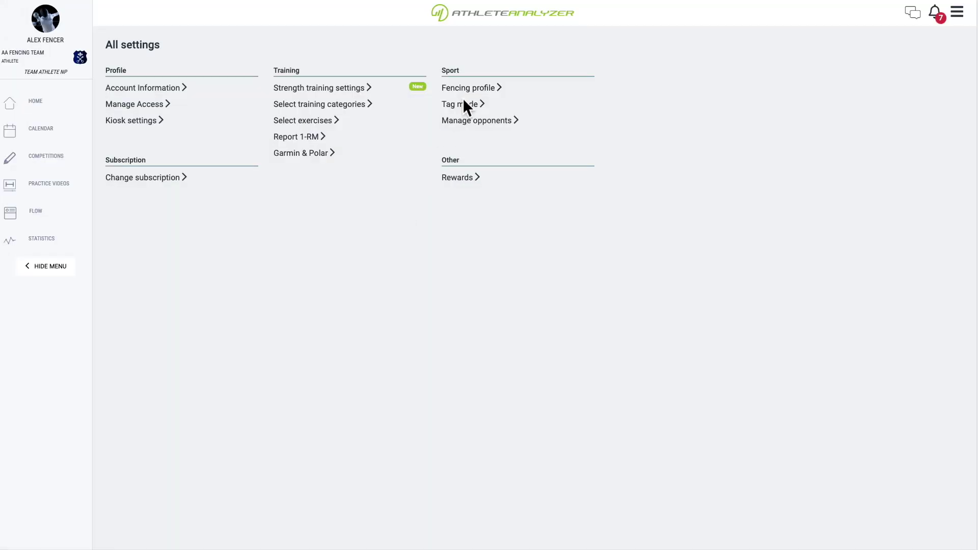
In Tag mode parameters, pick Technical instead of Tactical and disable Counter offensive movement
{"action": "left_click", "coordinate": [462, 104]}
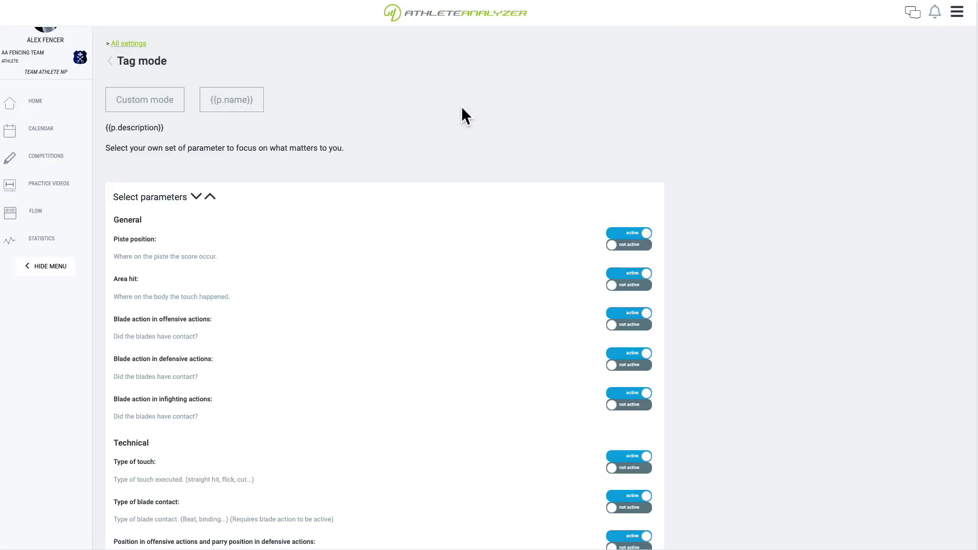
{"action": "left_click", "coordinate": [192, 177]}
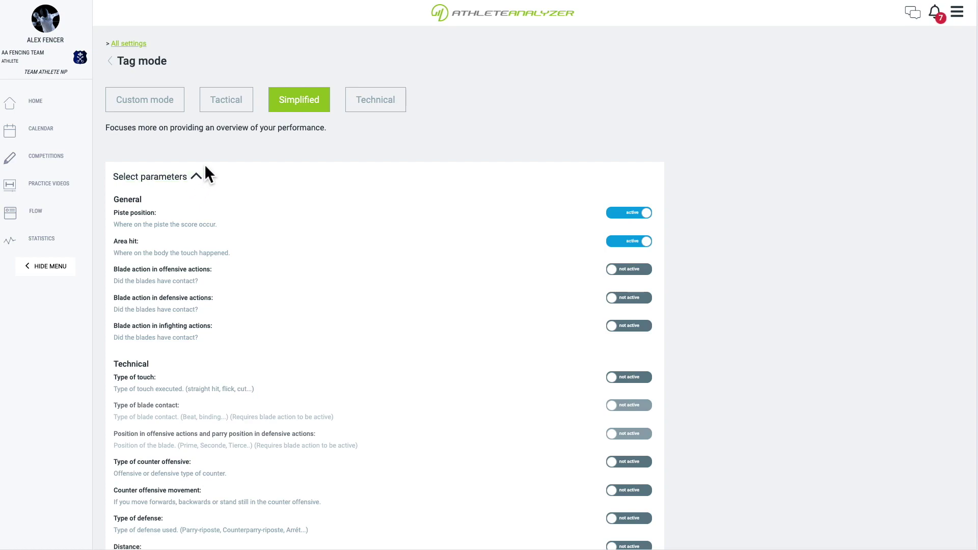
{"action": "left_click", "coordinate": [223, 105]}
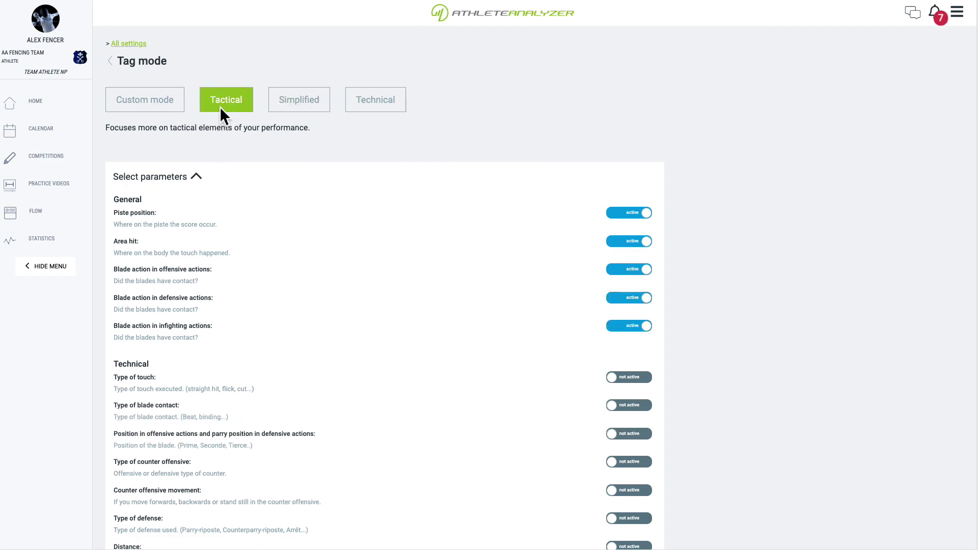
{"action": "left_click", "coordinate": [383, 106]}
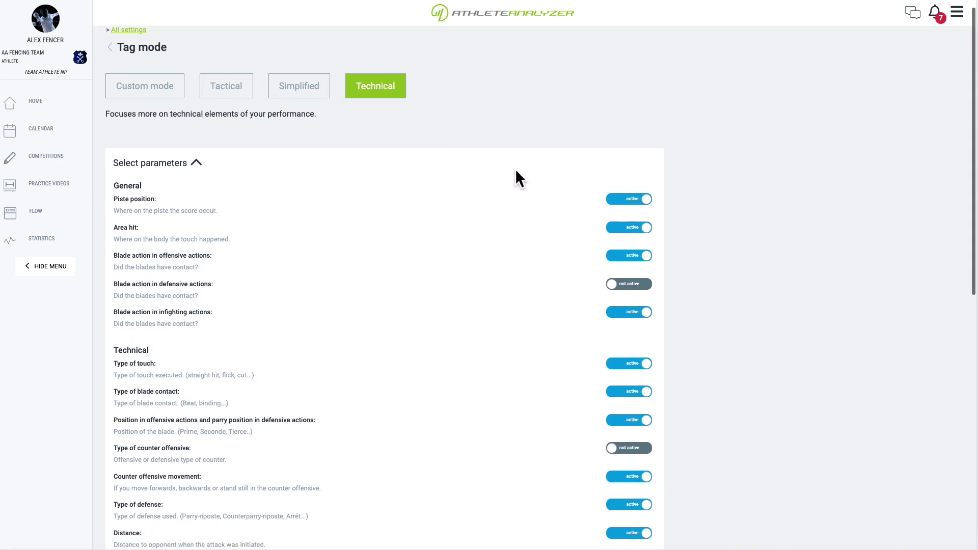
{"action": "scroll", "coordinate": [561, 209], "scroll_direction": "down", "scroll_amount": 5}
{"action": "left_click", "coordinate": [630, 269]}
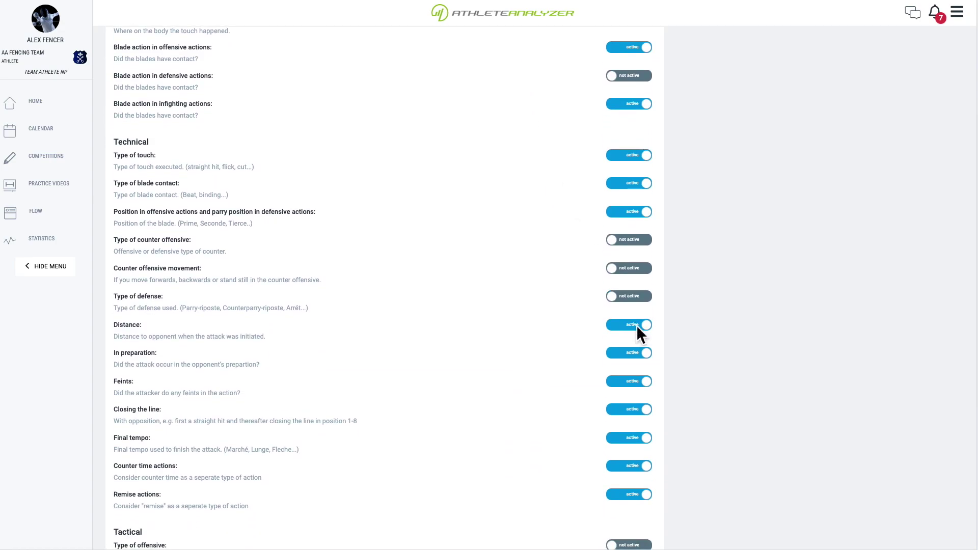